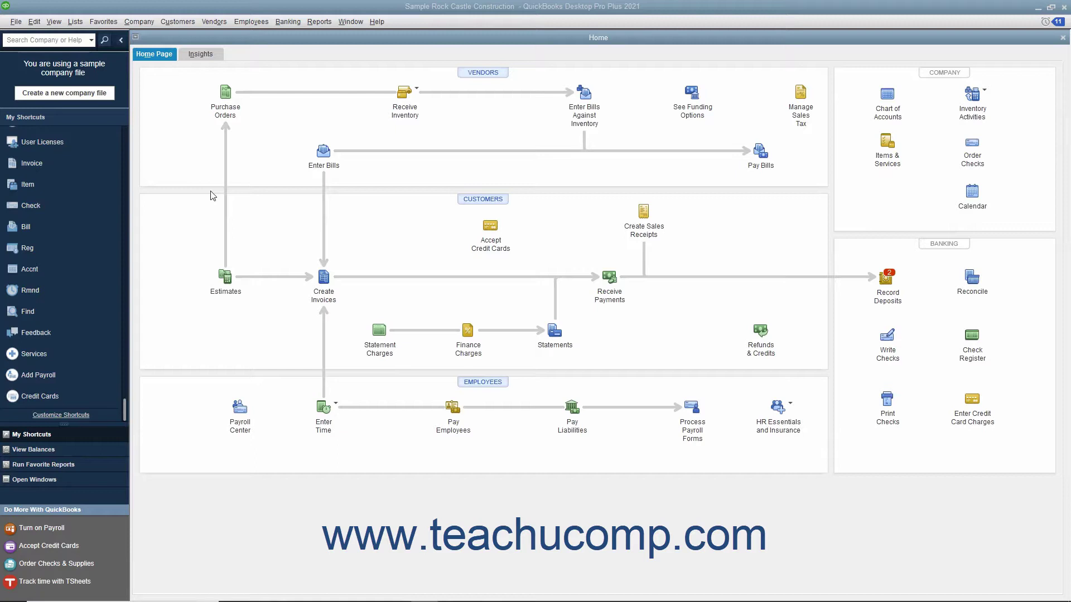
Step: Open the Chart of Accounts from the Lists menu and view attachments for 10100 Checking
click(75, 21)
click(85, 37)
click(1050, 102)
Step: Close the Checking attachments and select the 90100 Purchase Orders account
click(869, 140)
scroll(499, 378, down, 3)
scroll(492, 363, down, 3)
scroll(492, 365, down, 3)
scroll(492, 366, down, 1)
scroll(492, 367, down, 1)
scroll(492, 367, down, 1)
scroll(492, 368, down, 3)
scroll(492, 367, down, 3)
scroll(492, 368, down, 1)
scroll(492, 367, down, 1)
scroll(492, 367, down, 3)
scroll(492, 367, down, 1)
scroll(492, 367, down, 2)
click(217, 550)
scroll(407, 361, up, 7)
scroll(408, 361, up, 4)
scroll(409, 362, up, 5)
scroll(407, 362, up, 5)
scroll(406, 362, up, 4)
scroll(397, 349, down, 1)
scroll(398, 349, down, 4)
scroll(398, 349, down, 2)
scroll(398, 349, down, 1)
scroll(398, 349, down, 3)
scroll(396, 319, down, 3)
scroll(372, 309, up, 8)
scroll(373, 309, up, 5)
scroll(372, 308, up, 1)
click(205, 101)
double_click(205, 102)
click(1063, 41)
scroll(788, 196, down, 5)
scroll(458, 395, down, 4)
scroll(458, 395, down, 3)
double_click(378, 428)
click(1063, 38)
scroll(468, 388, up, 3)
scroll(469, 388, up, 3)
scroll(469, 389, up, 6)
scroll(469, 389, up, 1)
click(283, 101)
click(271, 137)
click(909, 101)
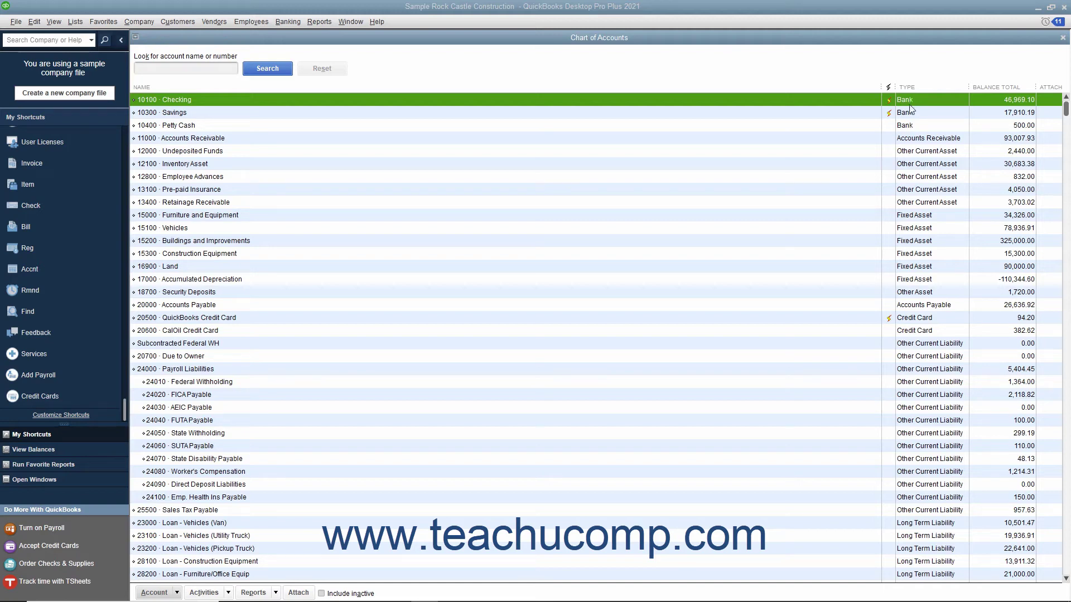